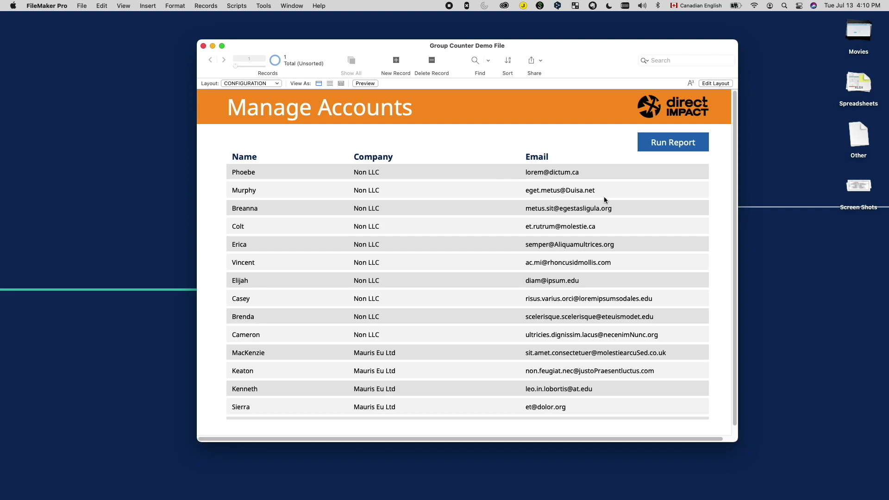
Step: Run the Contact Email Report, view the Mauris Eu Ltd page, then open the CONTACT field definitions
{"action": "left_click", "coordinate": [663, 145]}
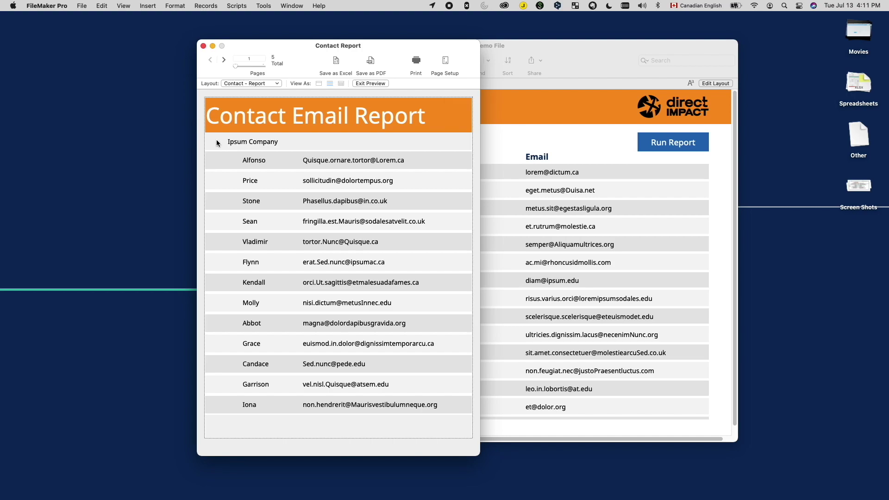
{"action": "left_click", "coordinate": [223, 59]}
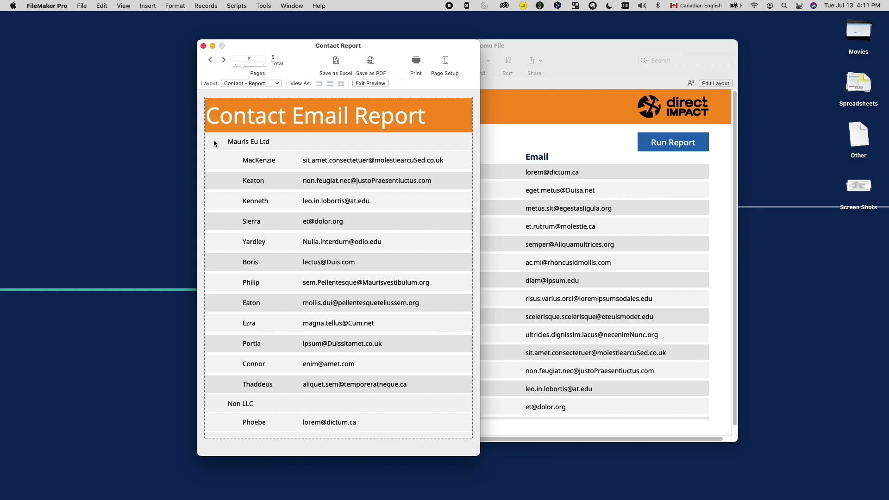
{"action": "key", "text": "super+shift+d"}
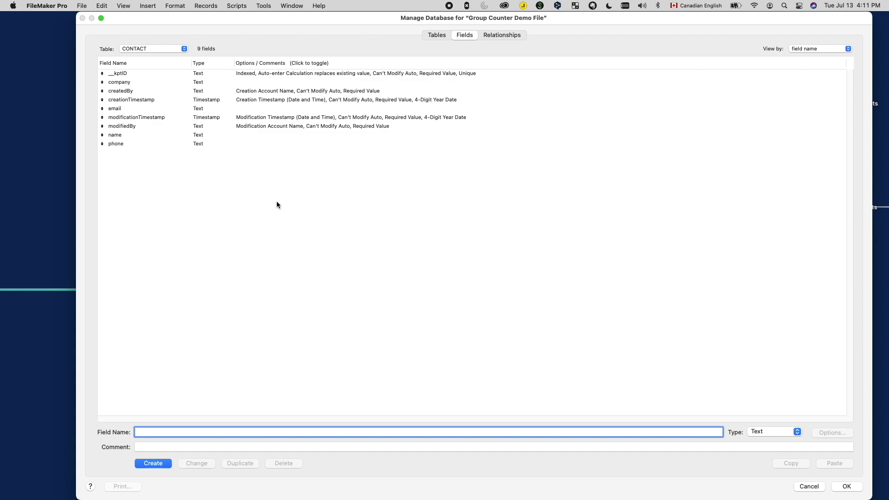
Step: Create the summary field zsRecordCount as a Count of __kptID
{"action": "type", "text": "zs"}
{"action": "type", "text": "S"}
{"action": "key", "text": "BackSpace"}
{"action": "type", "text": "RecordCount"}
{"action": "key", "text": "super+s"}
{"action": "key", "text": "Return"}
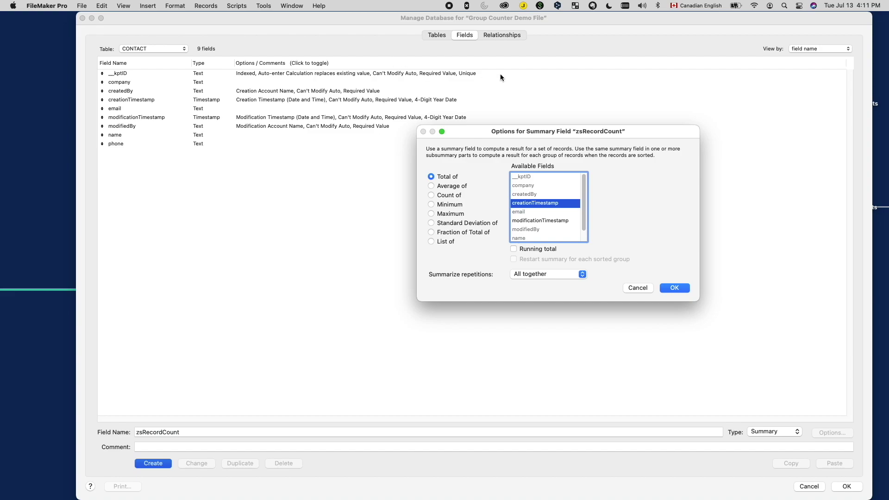
{"action": "left_click", "coordinate": [448, 194]}
{"action": "left_click", "coordinate": [546, 177]}
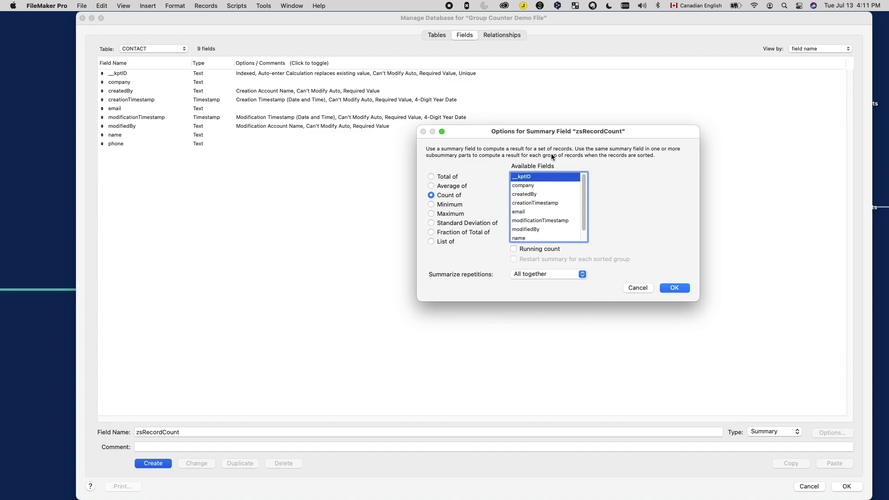
{"action": "left_click", "coordinate": [670, 290]}
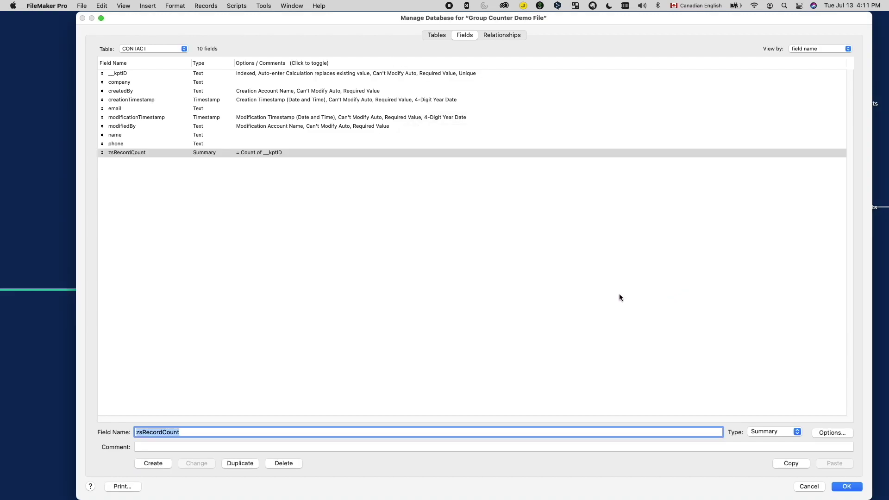
{"action": "left_click", "coordinate": [232, 328]}
{"action": "left_click", "coordinate": [167, 431]}
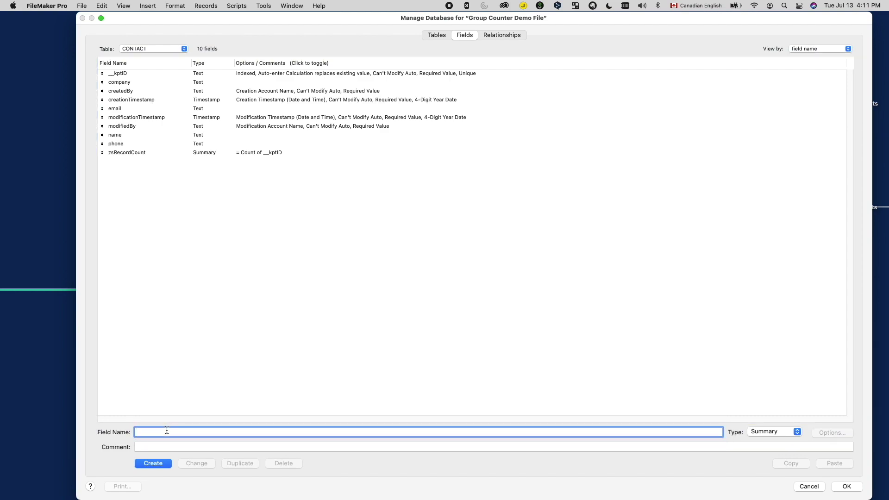
Step: Define calculation field zcnGroupCountReverse as 1 / GetSummary ( zsRecordCount ; company )
{"action": "type", "text": "zcn"}
{"action": "type", "text": "GroupCountReverse"}
{"action": "key", "text": "super+l"}
{"action": "key", "text": "Return"}
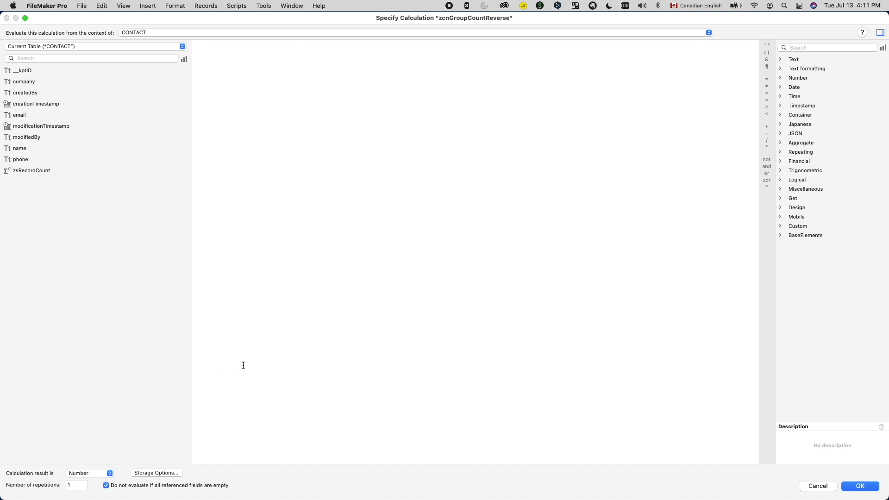
{"action": "type", "text": "get"}
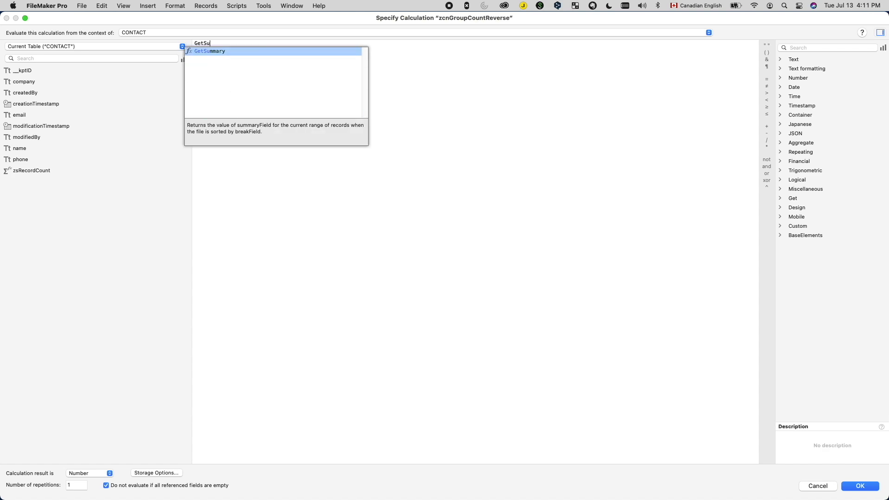
{"action": "type", "text": "sum"}
{"action": "key", "text": "Return"}
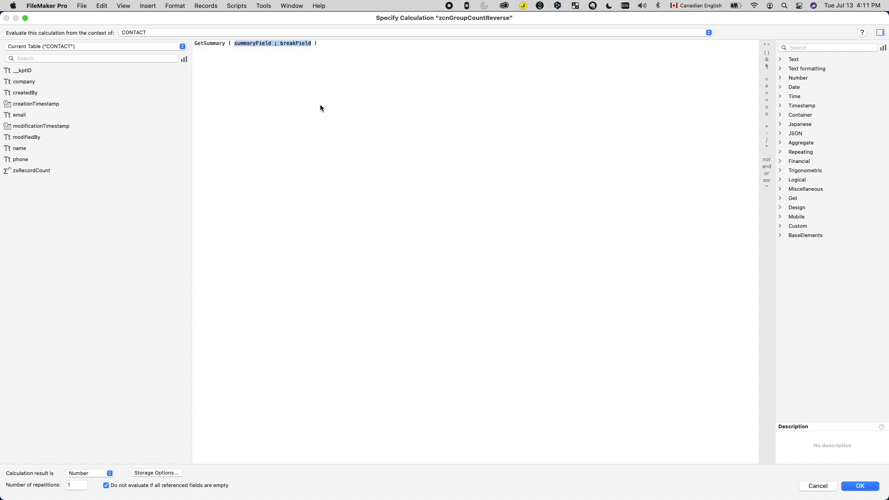
{"action": "double_click", "coordinate": [251, 43]}
{"action": "double_click", "coordinate": [36, 171]}
{"action": "double_click", "coordinate": [297, 43]}
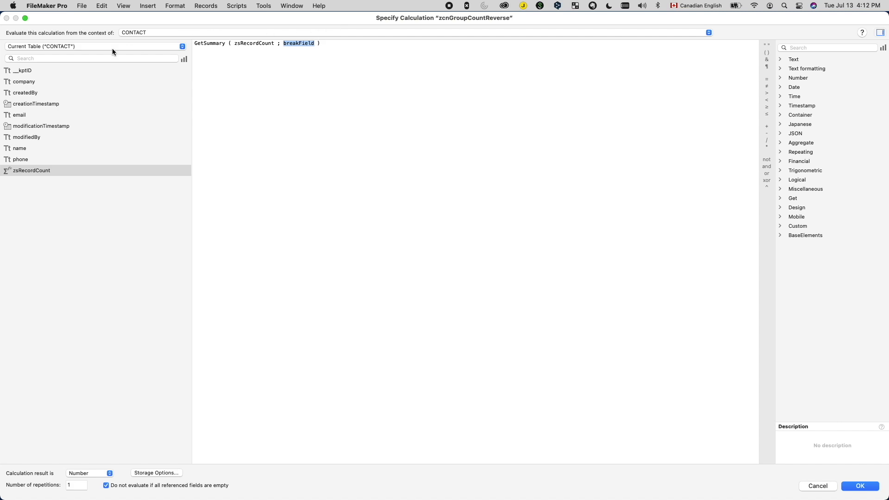
{"action": "double_click", "coordinate": [45, 83]}
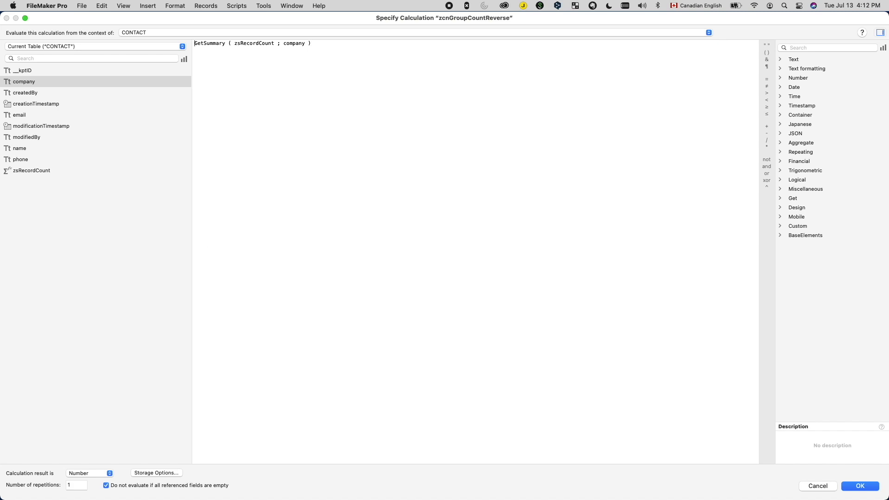
{"action": "type", "text": "1 /"}
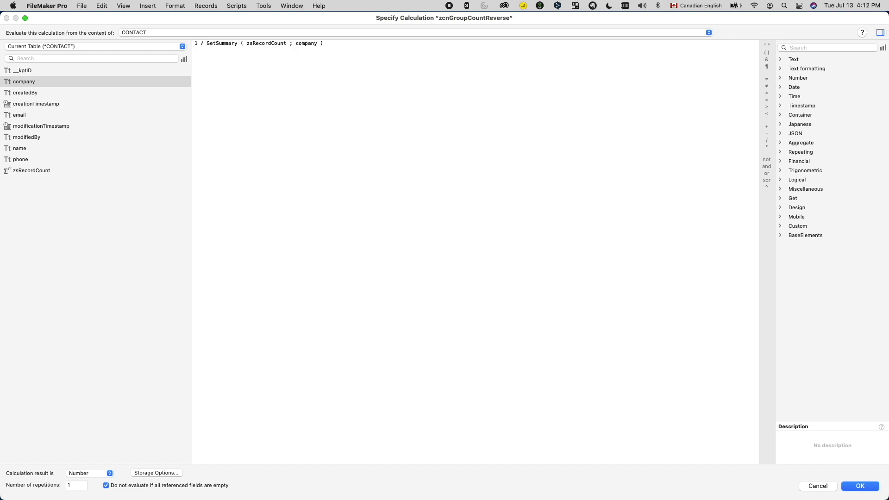
{"action": "key", "text": "Return"}
{"action": "left_click", "coordinate": [180, 396]}
Step: Create summary field zsGroupCount as a running Total of zcnGroupCountReverse
{"action": "left_click", "coordinate": [174, 430]}
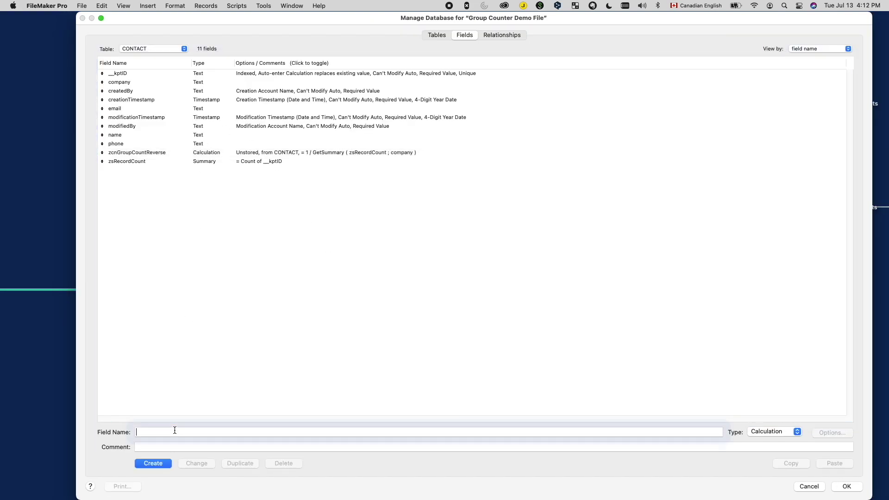
{"action": "type", "text": "zs"}
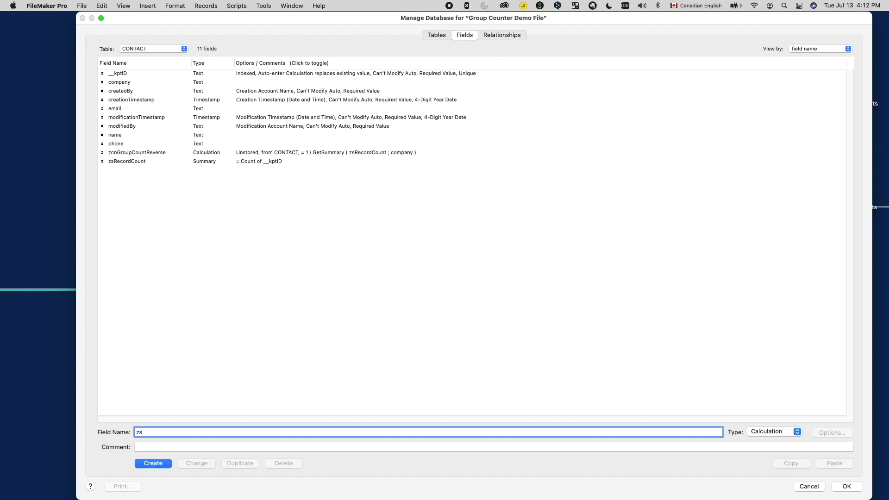
{"action": "type", "text": "GroupCount"}
{"action": "key", "text": "super+s"}
{"action": "key", "text": "Return"}
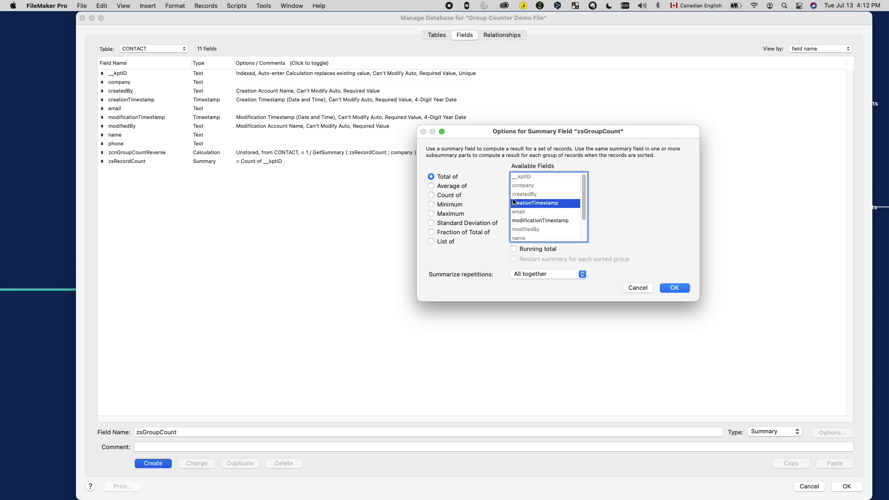
{"action": "scroll", "coordinate": [546, 232], "scroll_direction": "down", "scroll_amount": 3}
{"action": "left_click", "coordinate": [557, 229]}
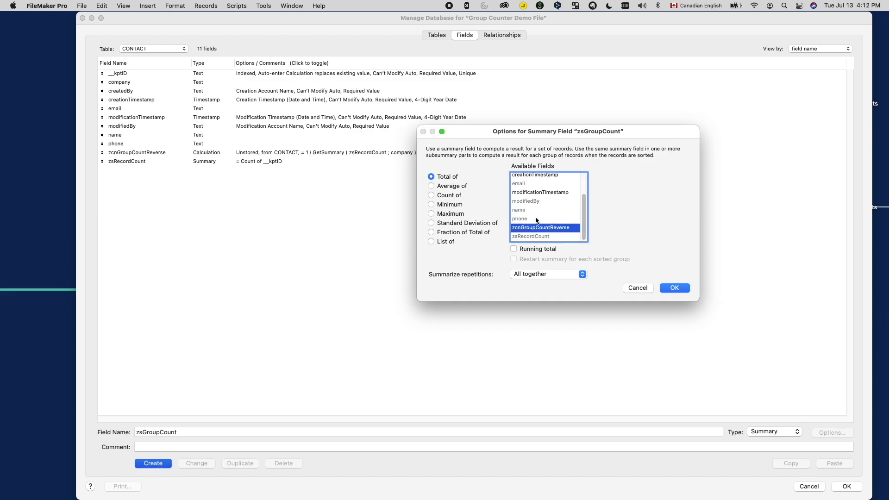
{"action": "left_click", "coordinate": [540, 250]}
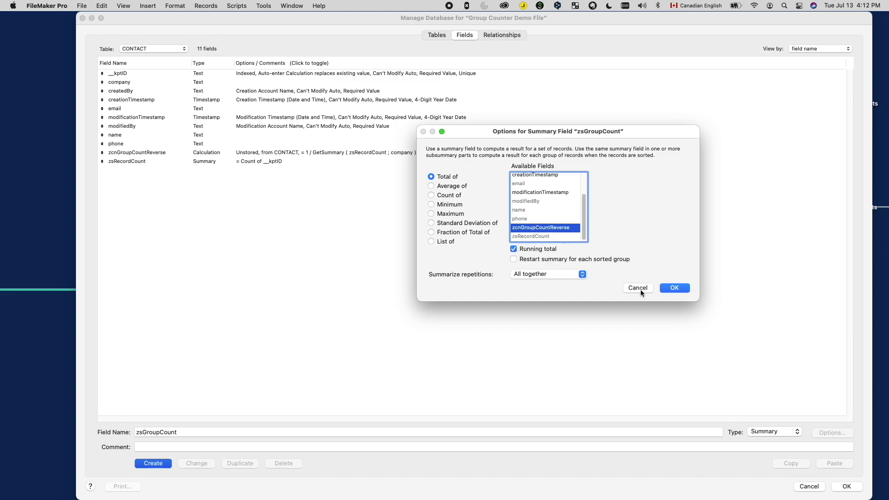
{"action": "left_click", "coordinate": [671, 289]}
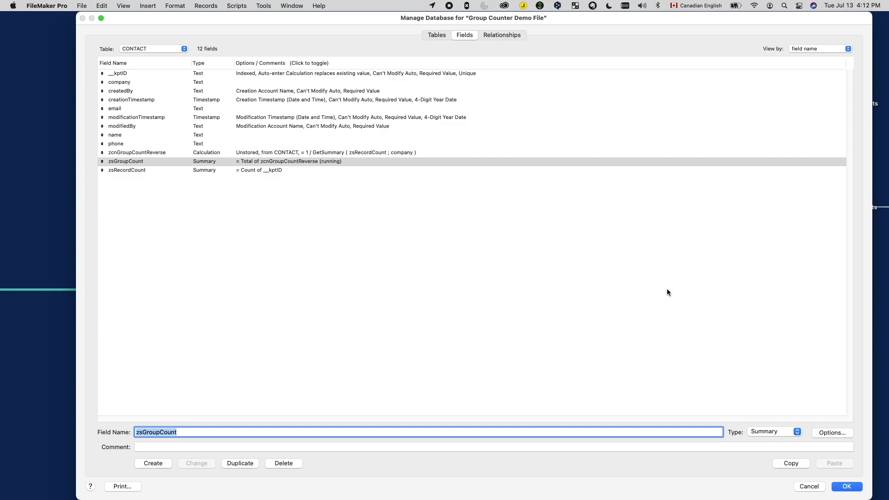
{"action": "left_click", "coordinate": [350, 152]}
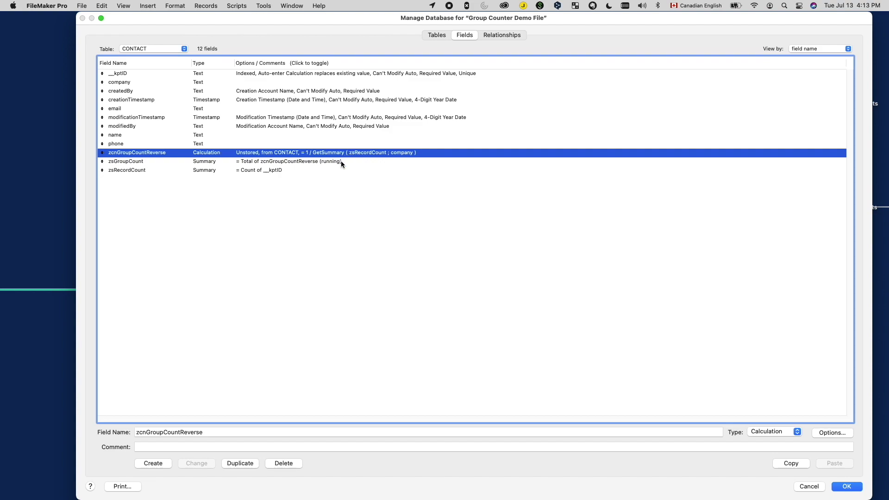
Step: Check the zsGroupCount definition, then close Manage Database back to the report preview
{"action": "left_click", "coordinate": [341, 161]}
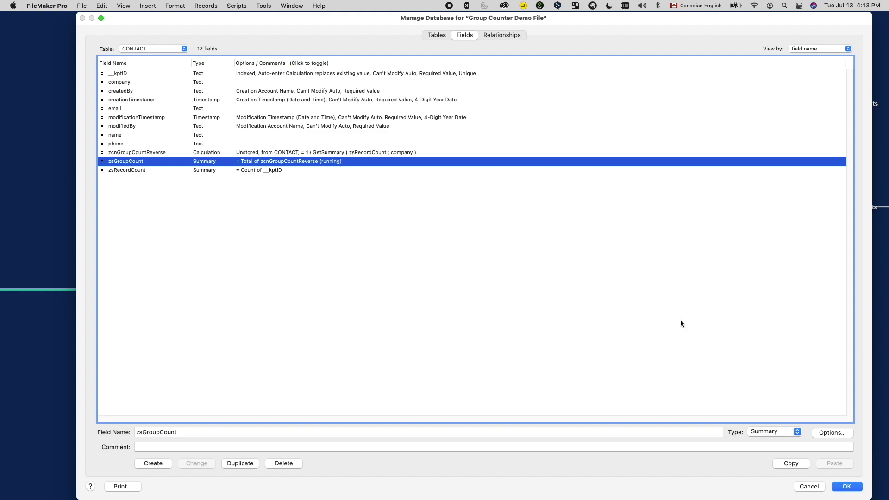
{"action": "left_click", "coordinate": [852, 487]}
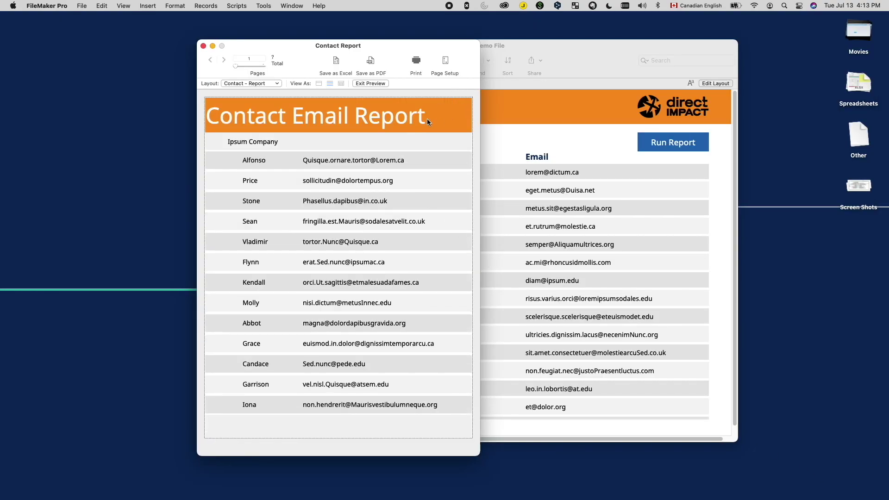
Step: Add a small zsGroupCount box left of company in the sub-summary row, then preview again
{"action": "key", "text": "super+l"}
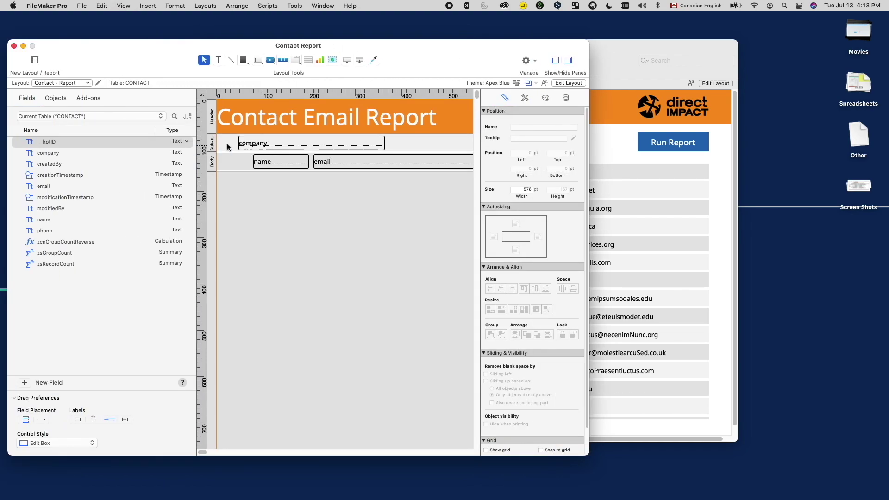
{"action": "left_click", "coordinate": [250, 147]}
{"action": "double_click", "coordinate": [250, 147]}
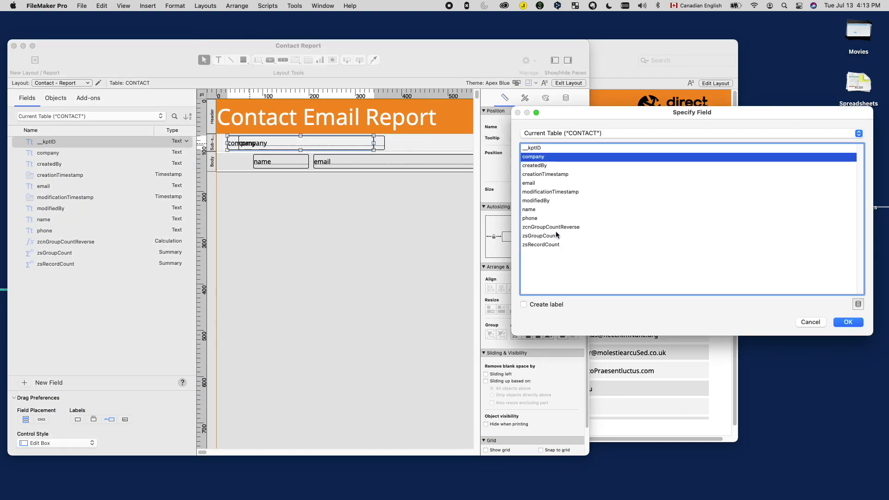
{"action": "double_click", "coordinate": [556, 235]}
{"action": "left_click_drag", "start_coordinate": [374, 142], "coordinate": [227, 142]}
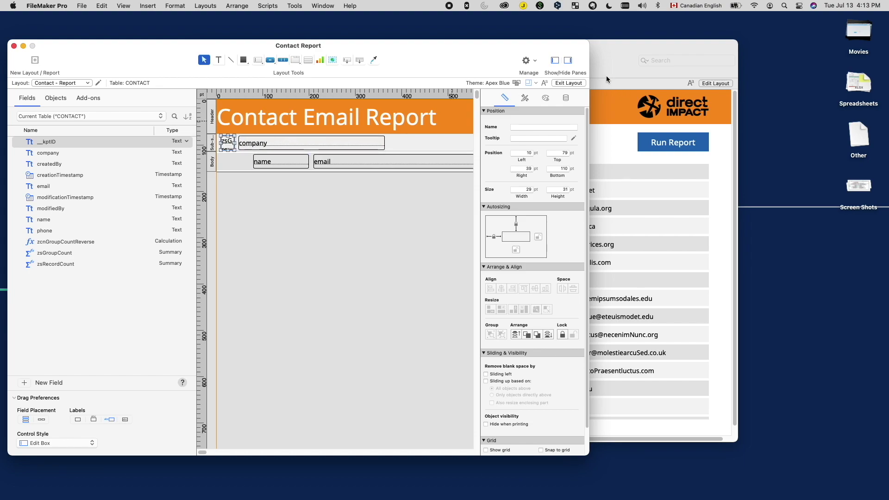
{"action": "left_click", "coordinate": [574, 83]}
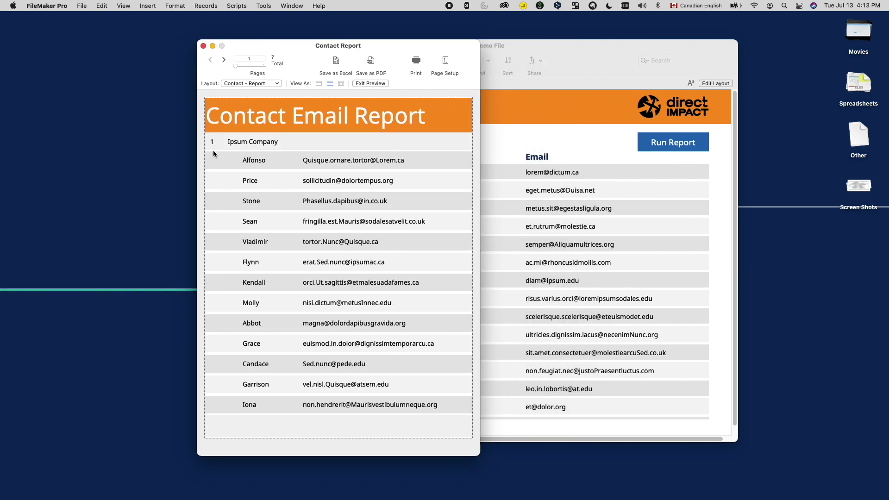
Step: Page through report pages 2–5, confirming companies are numbered up to Sem Foundation as 5
{"action": "left_click", "coordinate": [224, 59]}
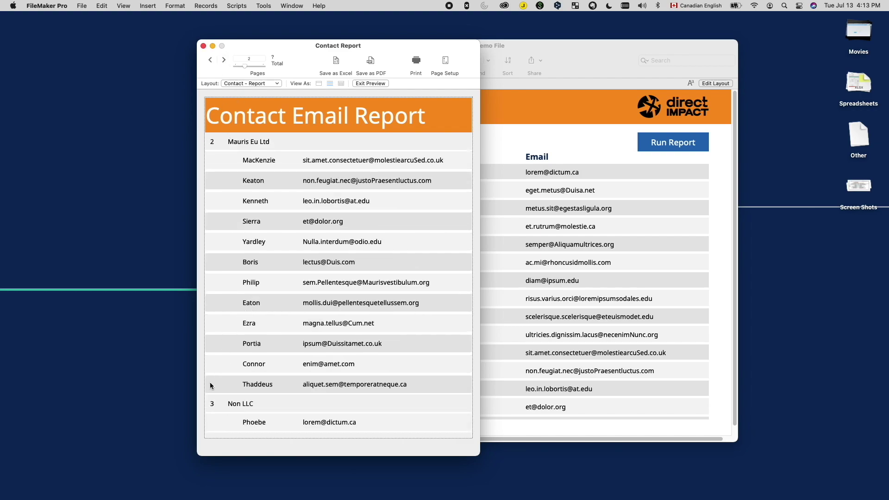
{"action": "left_click", "coordinate": [223, 60]}
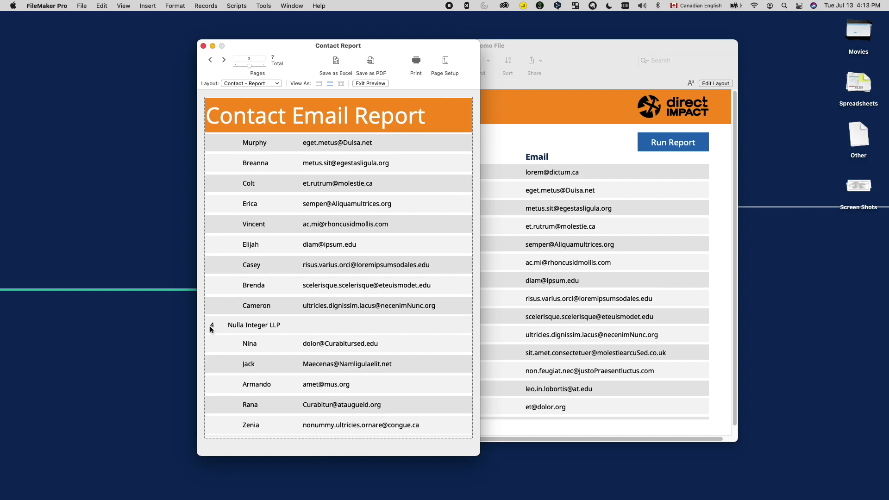
{"action": "left_click", "coordinate": [224, 61]}
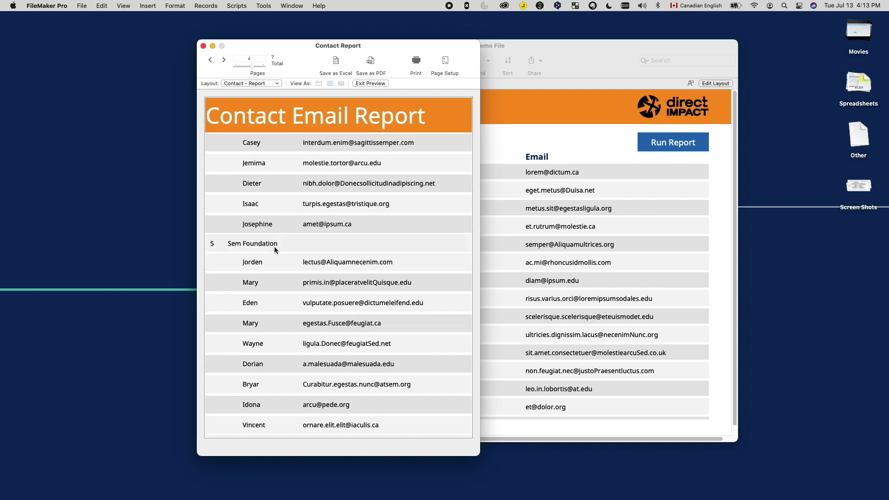
{"action": "left_click", "coordinate": [224, 60]}
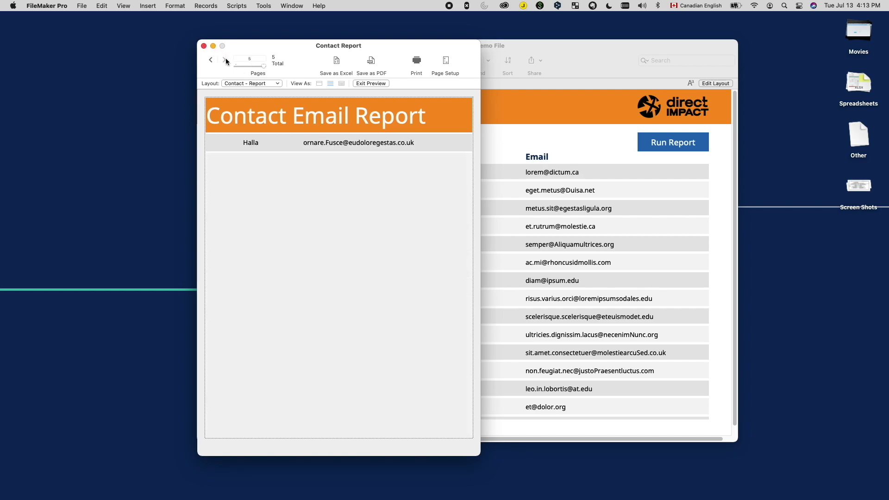